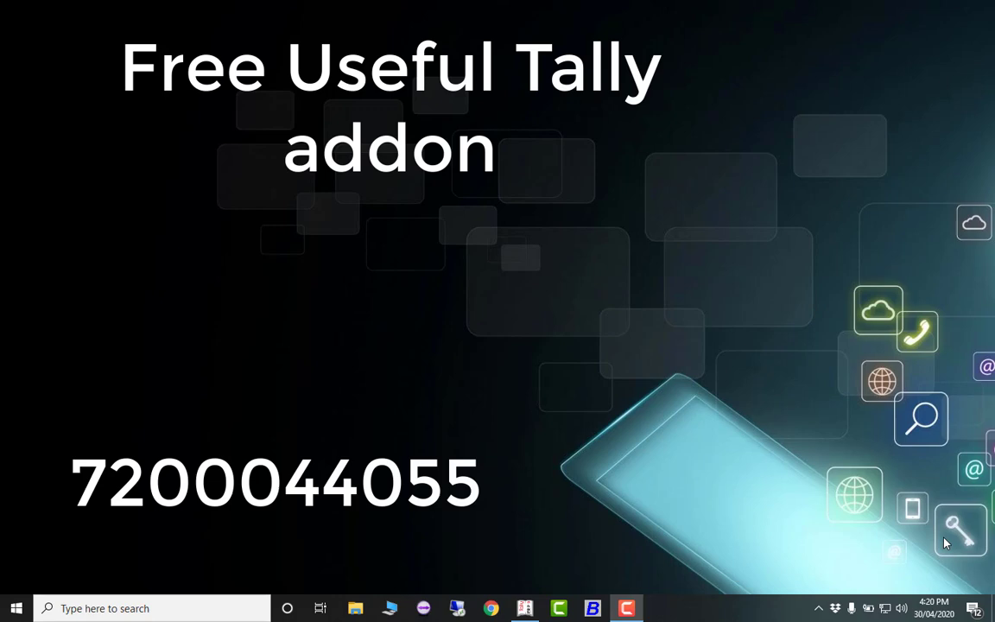
# Step: Bring Tally.ERP 9 forward on the Gateway of Tally with VEEYES INFOTECH (20-21) loaded
pyautogui.click(526, 609)
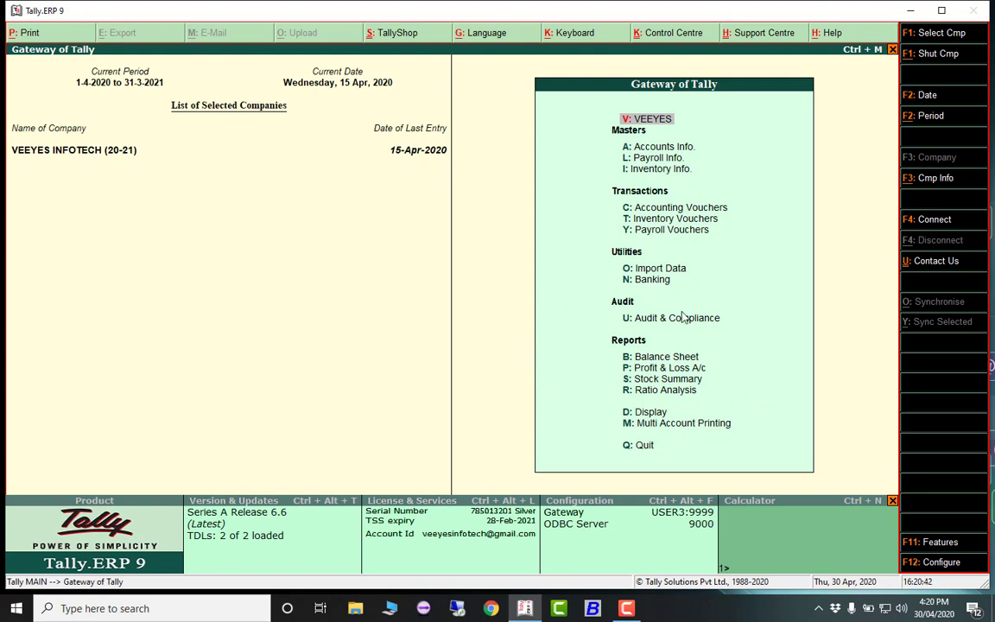
pyautogui.click(945, 546)
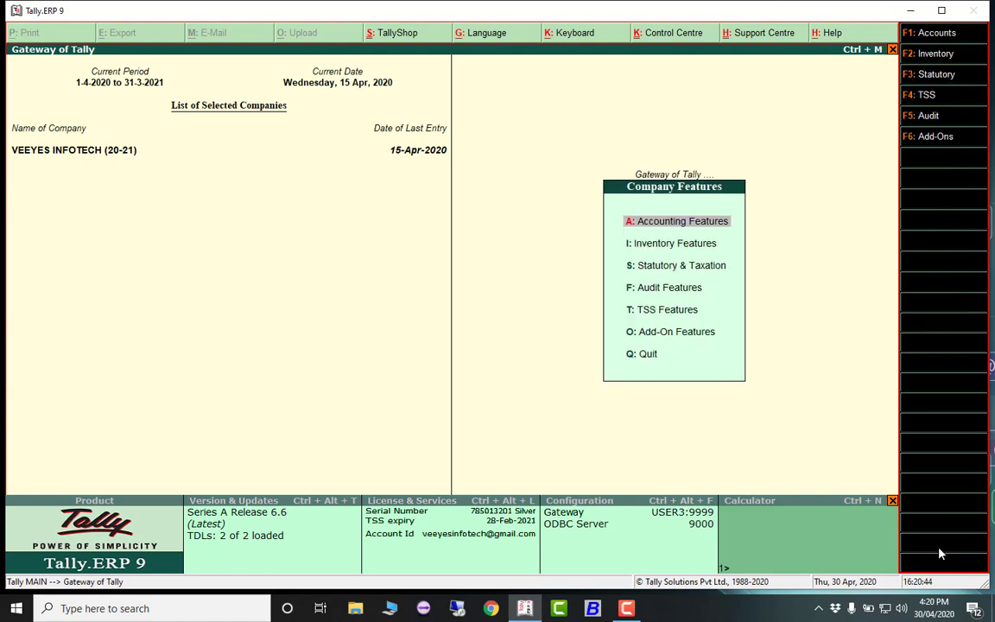
pyautogui.press('Down')
pyautogui.press('Down')
pyautogui.press('Down')
pyautogui.press('Down')
pyautogui.press('Down')
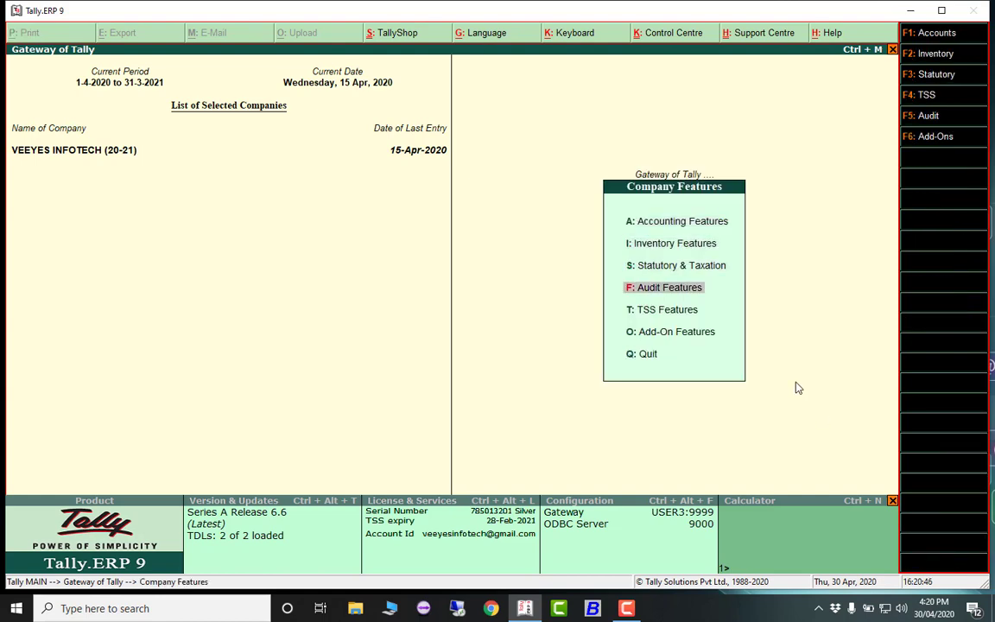
pyautogui.press('Return')
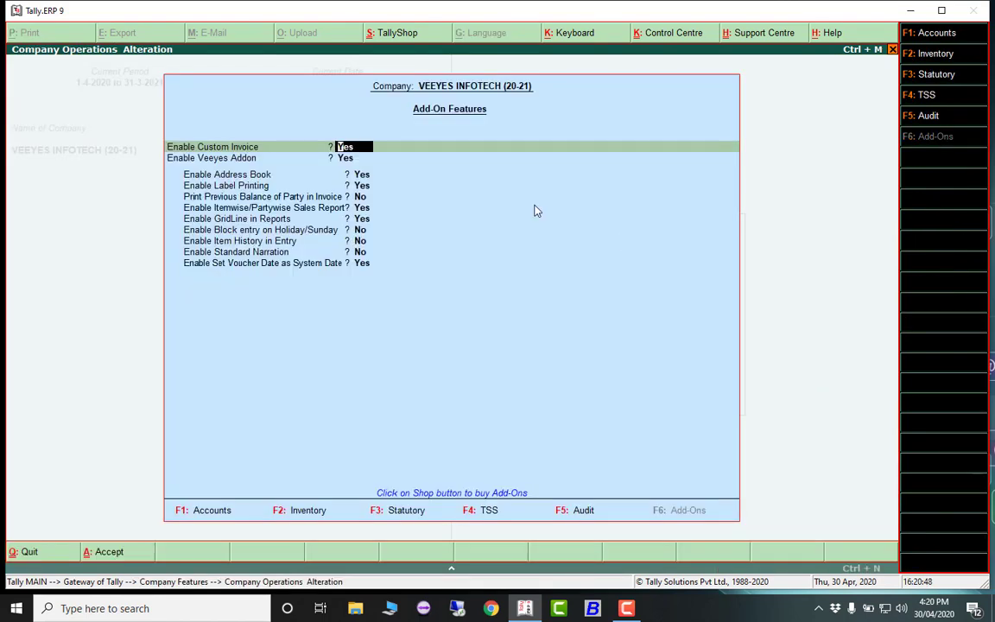
pyautogui.click(351, 163)
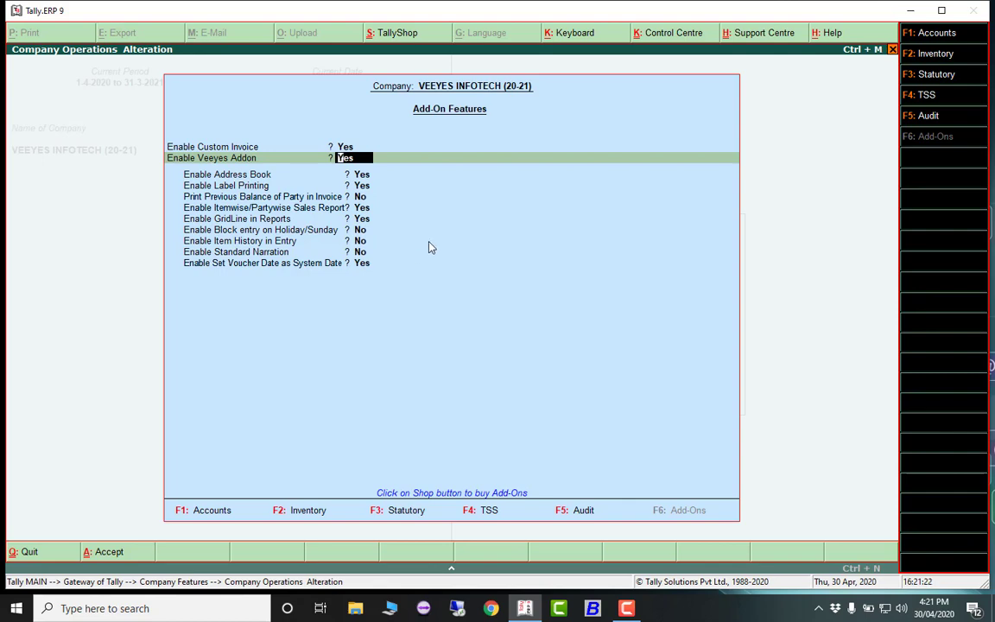
pyautogui.press('Return')
pyautogui.press('Return')
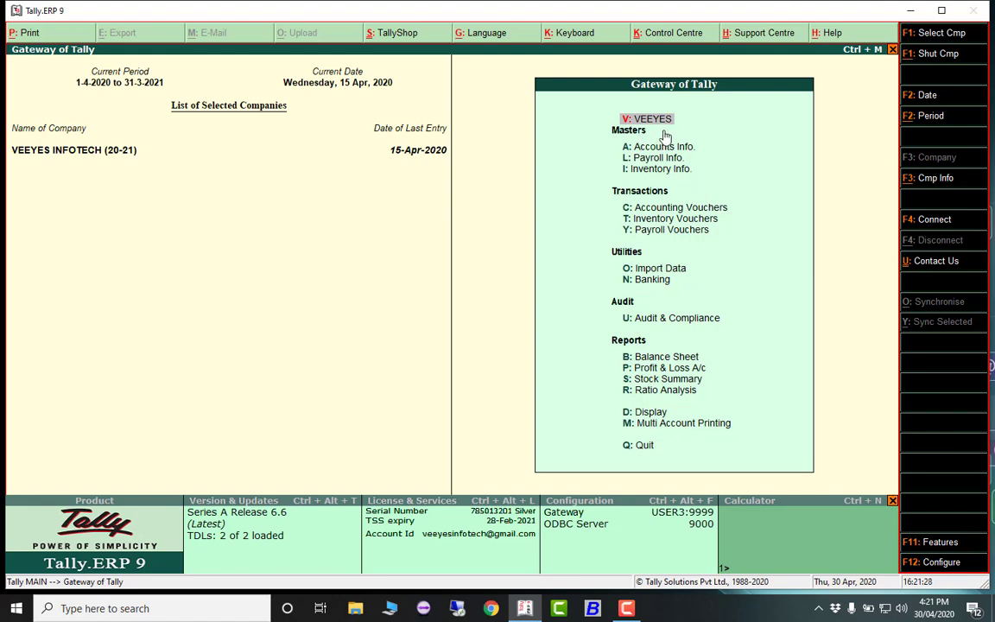
# Step: Open the Veeyes Address Book report for the Sundry Debtors group
pyautogui.press('Return')
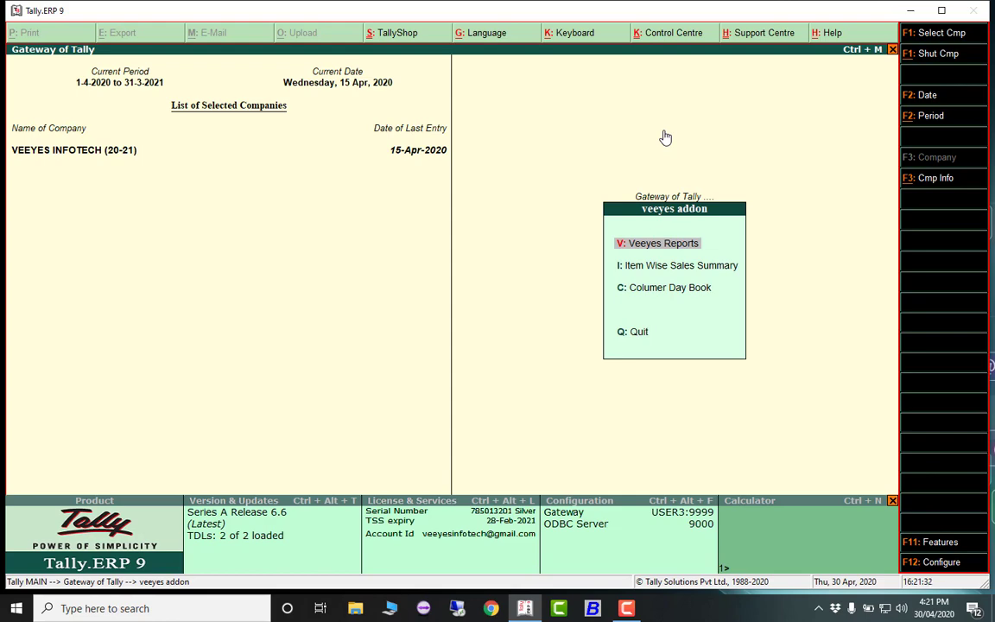
pyautogui.press('Return')
pyautogui.press('Return')
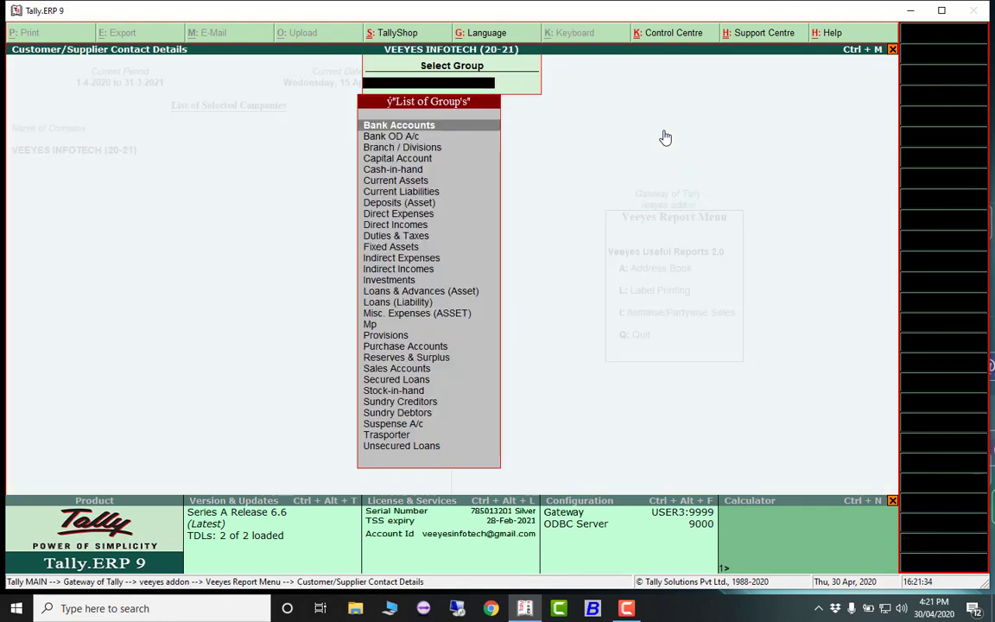
pyautogui.write('Sun')
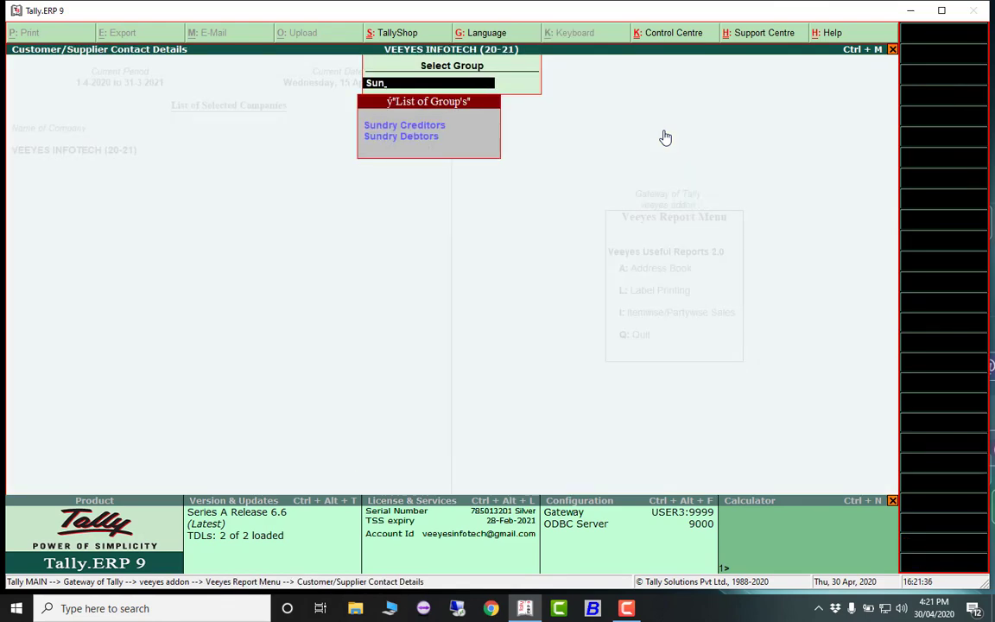
pyautogui.press('Down')
pyautogui.press('Down')
pyautogui.press('Return')
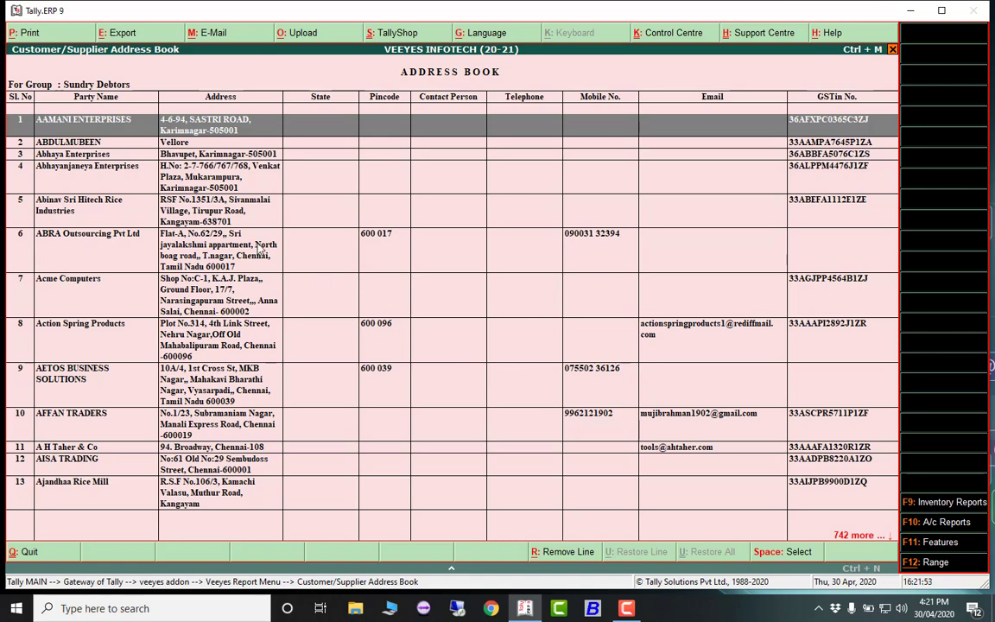
# Step: Export the Sundry Debtors address book in Excel format as TALLY.xlsx, then close the report
pyautogui.click(134, 33)
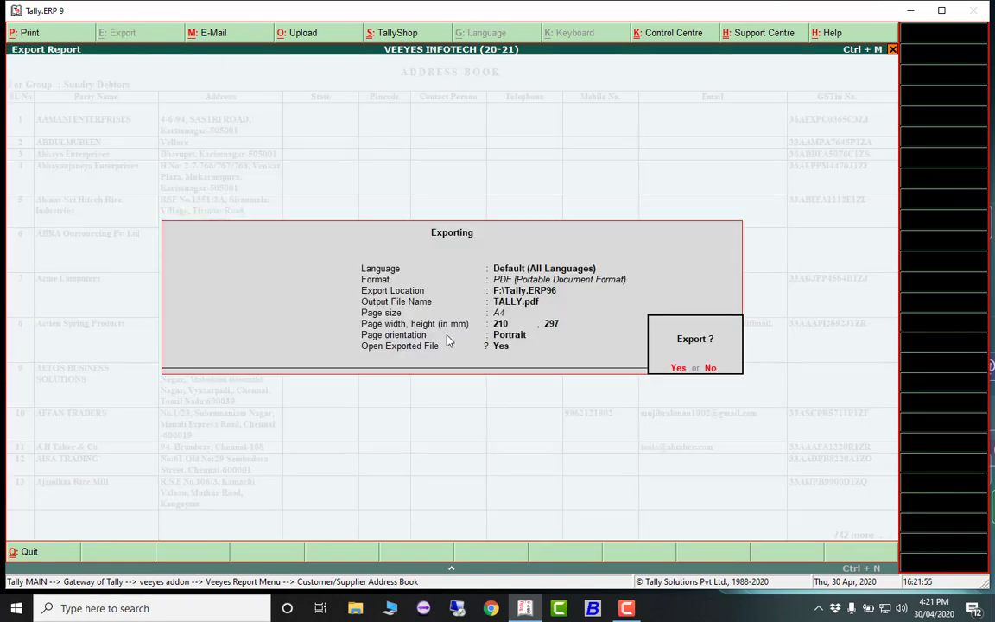
pyautogui.press('n')
pyautogui.press('Return')
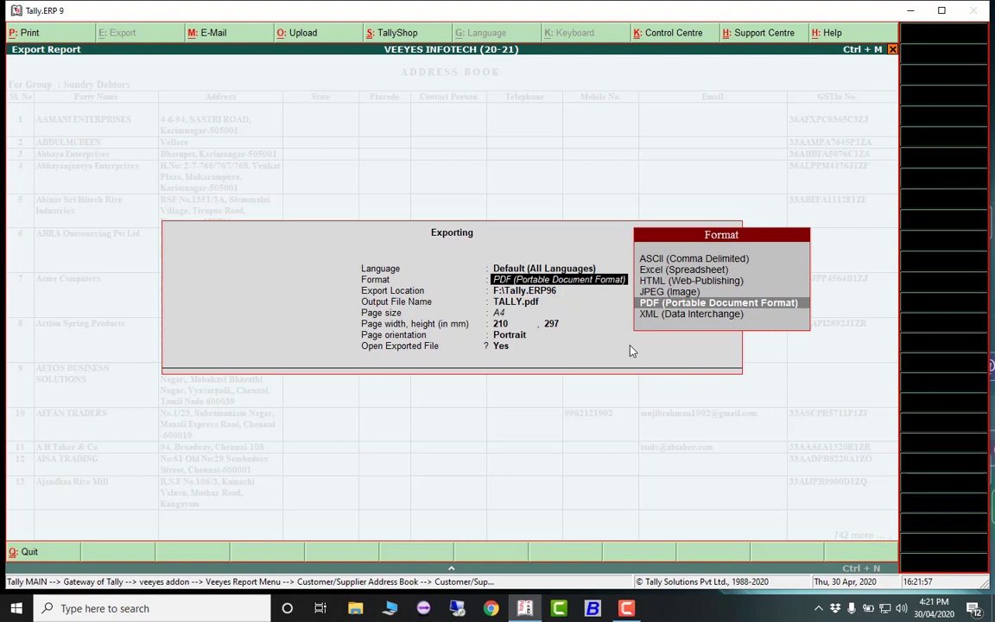
pyautogui.press('Up')
pyautogui.press('Up')
pyautogui.press('Up')
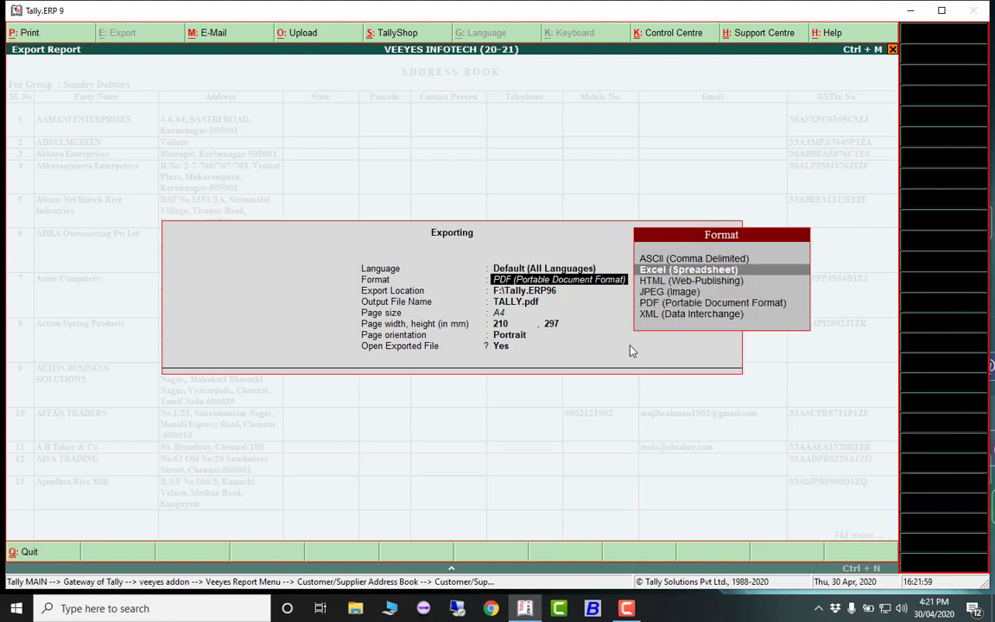
pyautogui.press('Return')
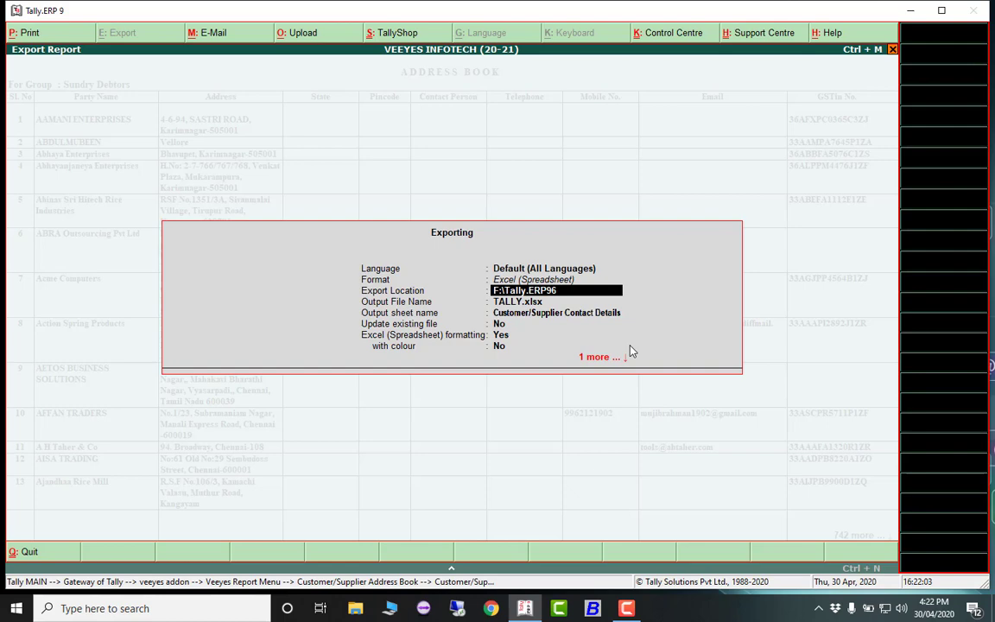
pyautogui.hotkey('ctrl', 'a')
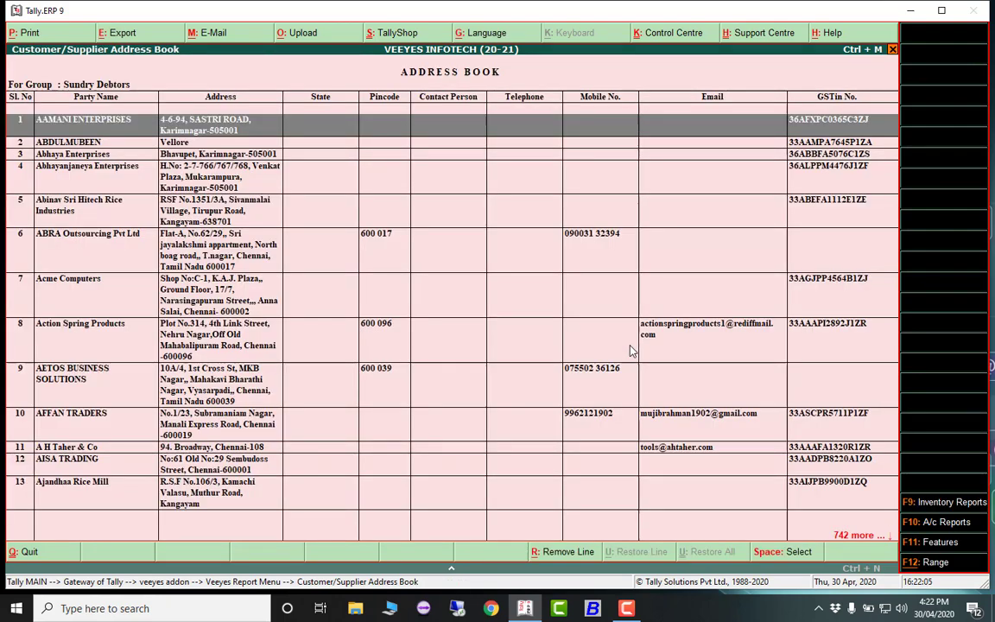
pyautogui.press('Escape')
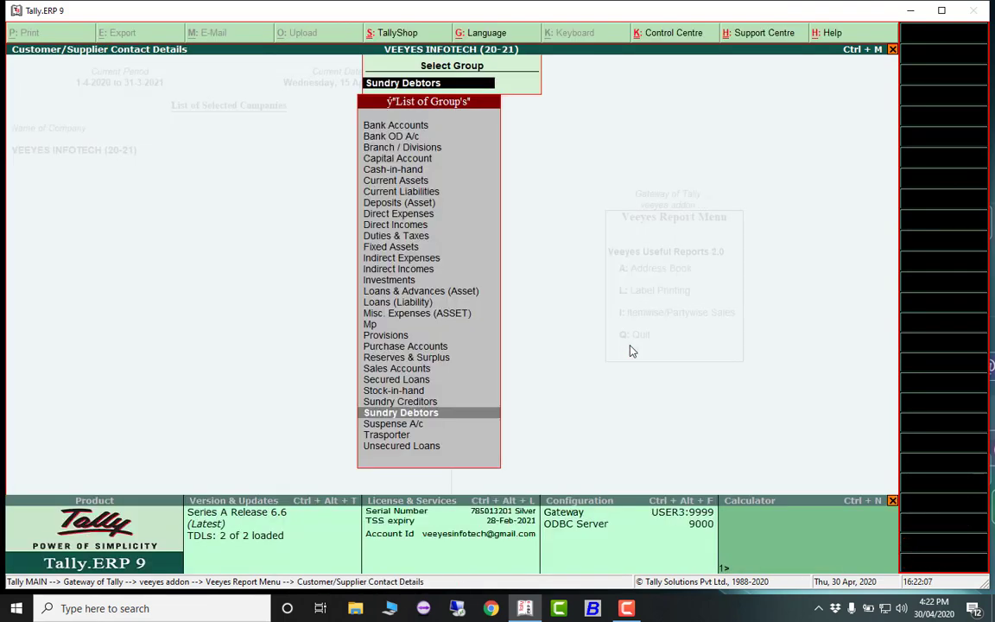
pyautogui.press('Escape')
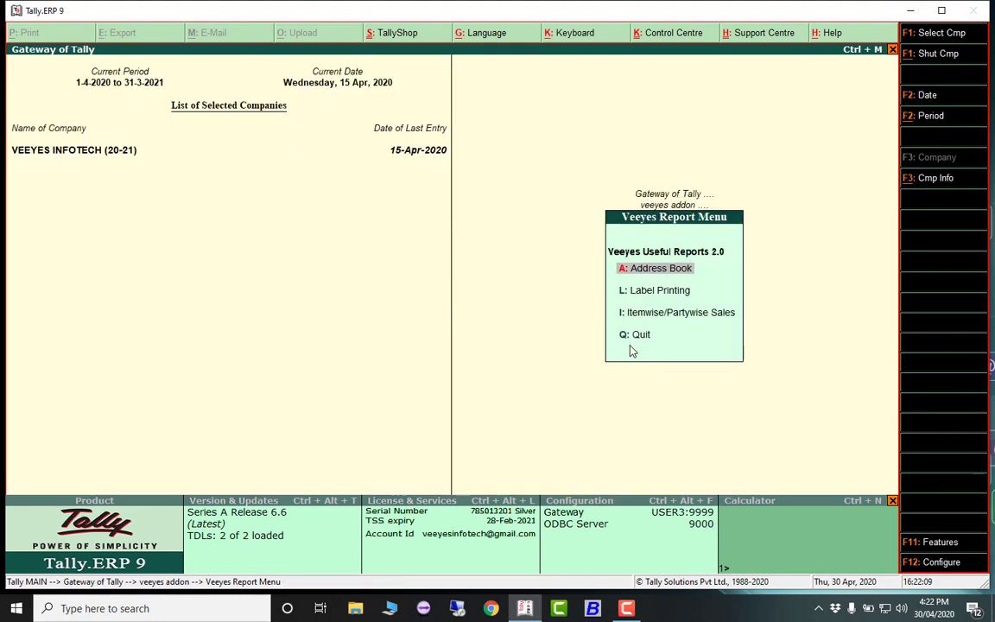
pyautogui.press('Down')
pyautogui.press('Return')
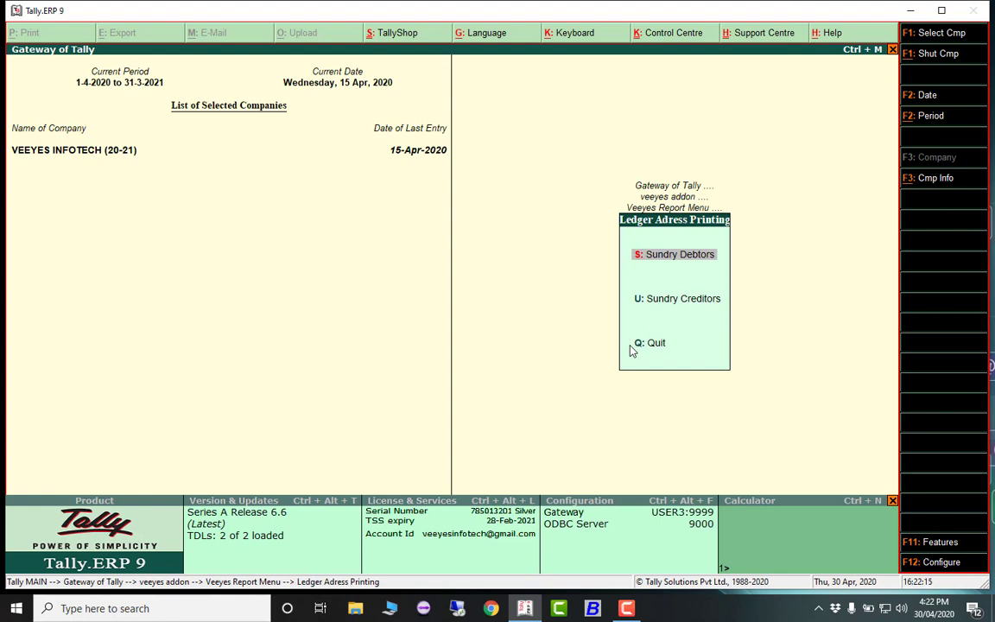
pyautogui.press('Return')
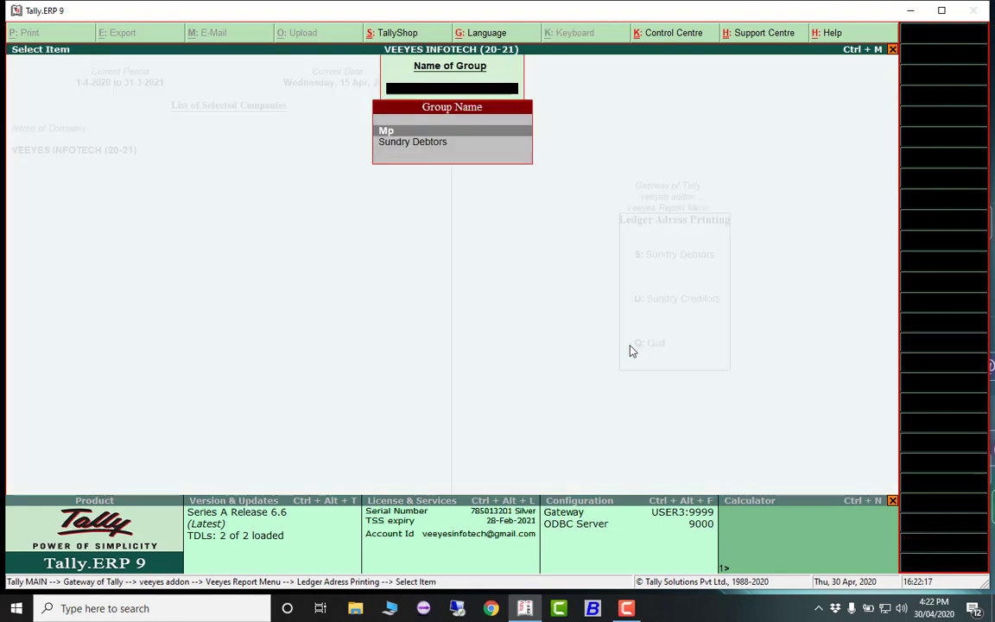
pyautogui.press('Down')
pyautogui.press('Return')
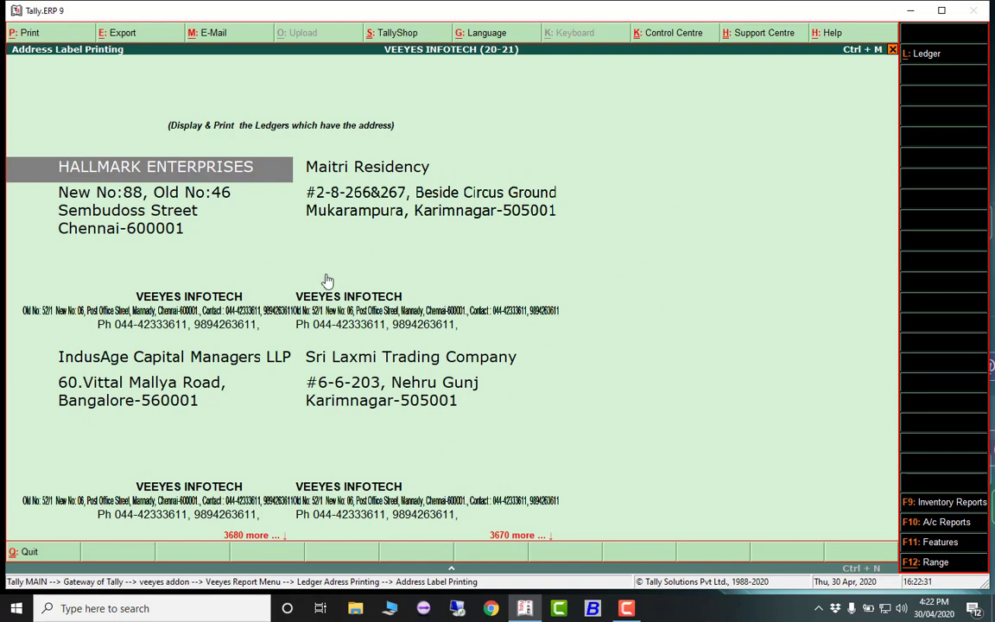
pyautogui.press('Escape')
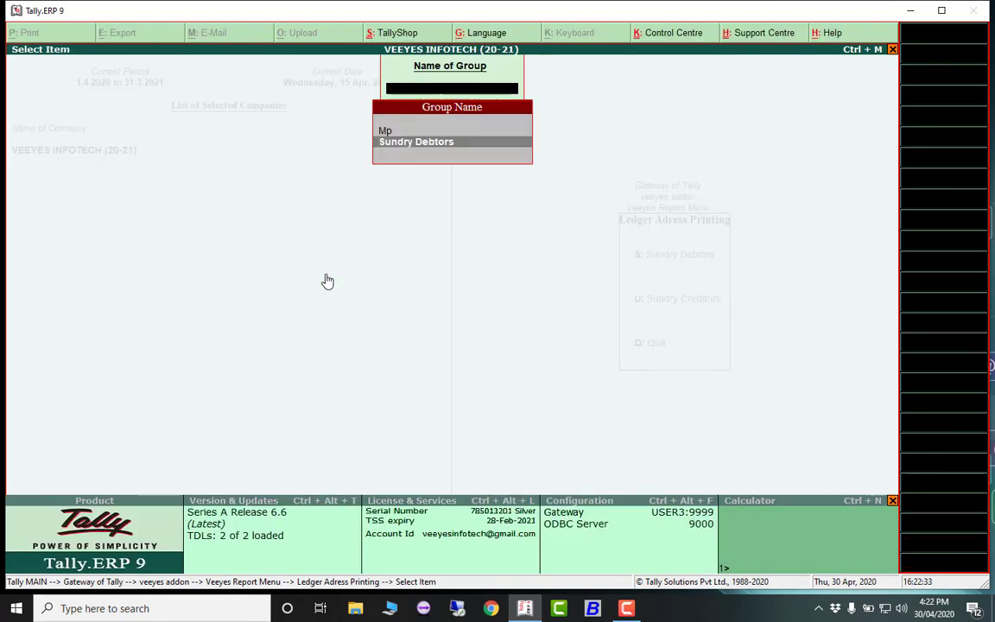
pyautogui.press('Escape')
pyautogui.press('Escape')
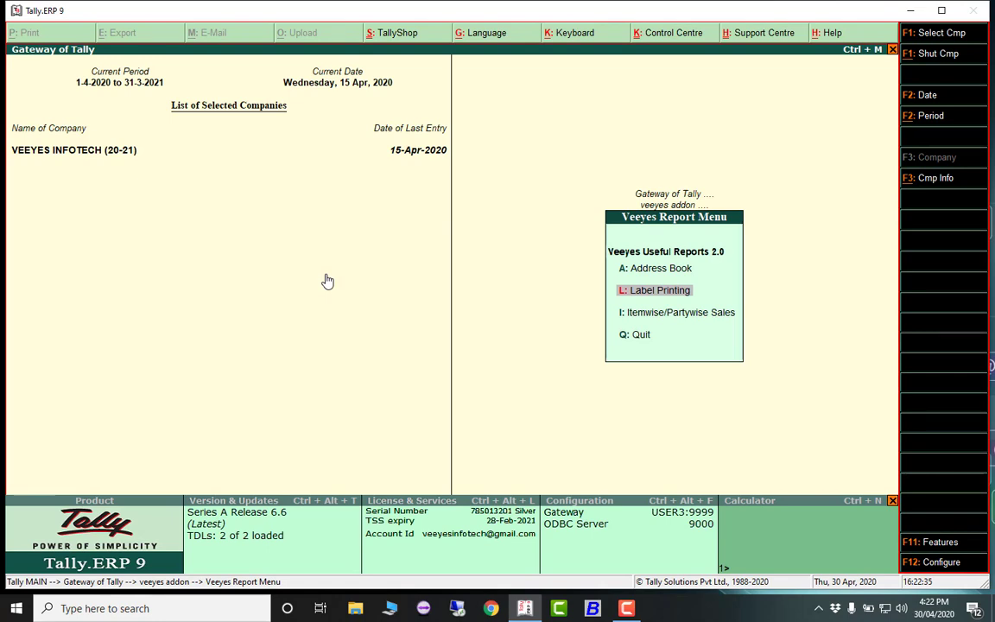
# Step: View the Itemwise/Partywise Sales Report (3 Nos, 66,101.70 for April 2020), then go back
pyautogui.press('Down')
pyautogui.press('Return')
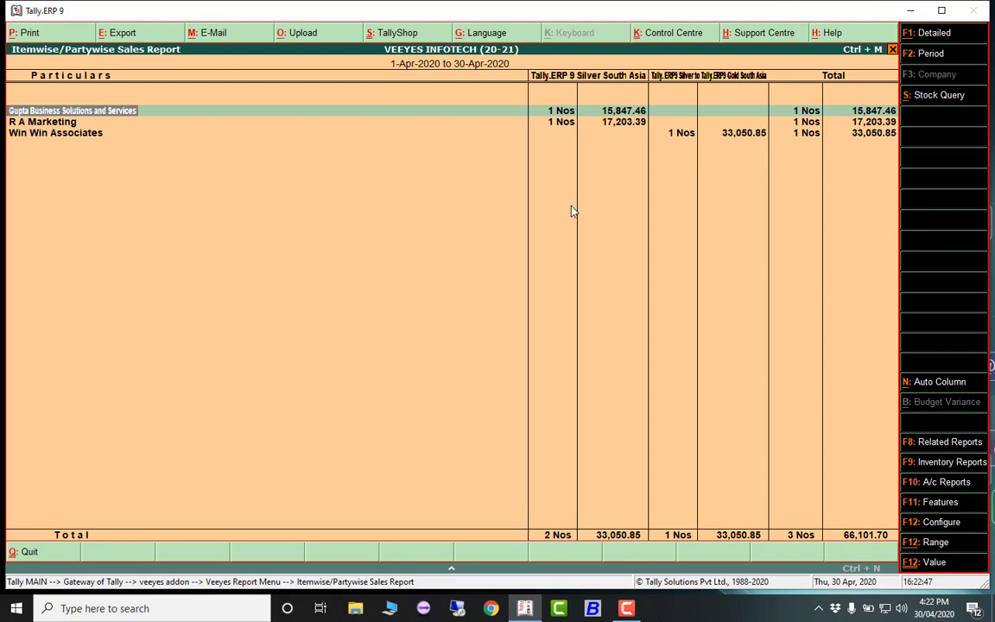
pyautogui.press('Escape')
pyautogui.press('Escape')
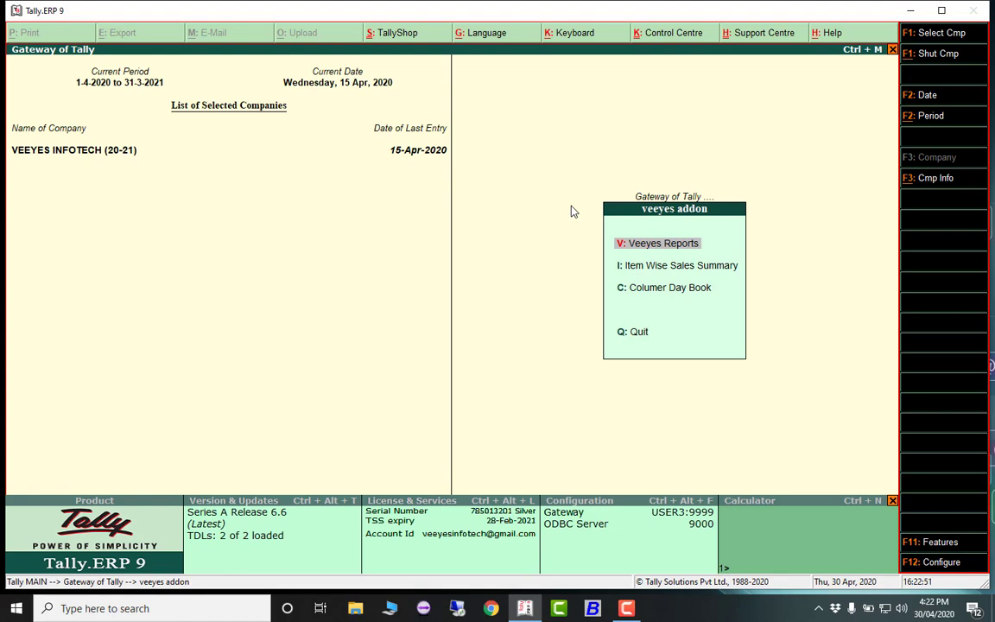
# Step: Open the Item Wise Sales Summary report and apply a new date period, showing 3 Nos sold
pyautogui.press('Down')
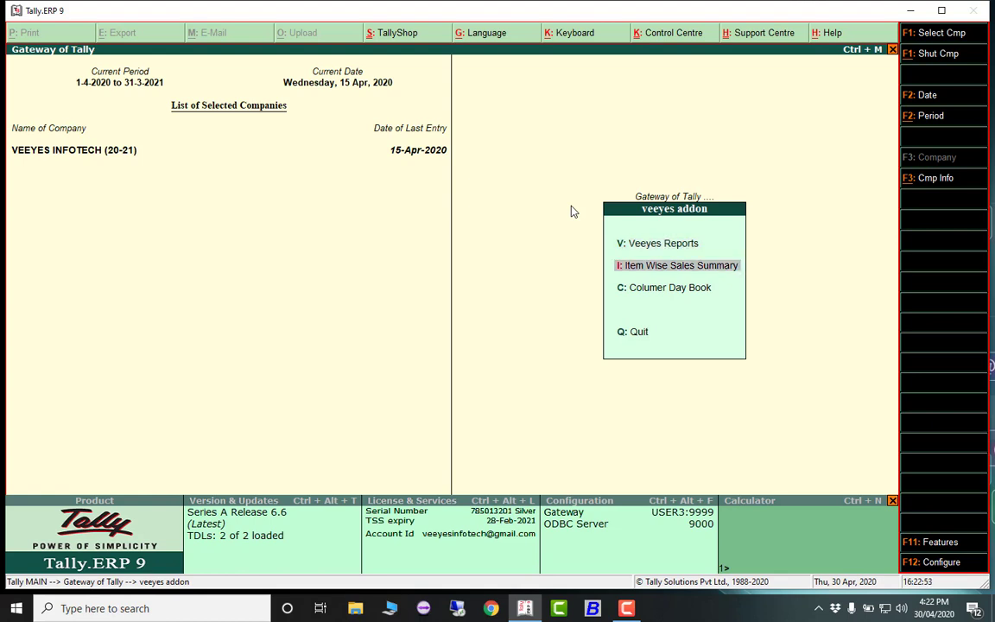
pyautogui.press('Return')
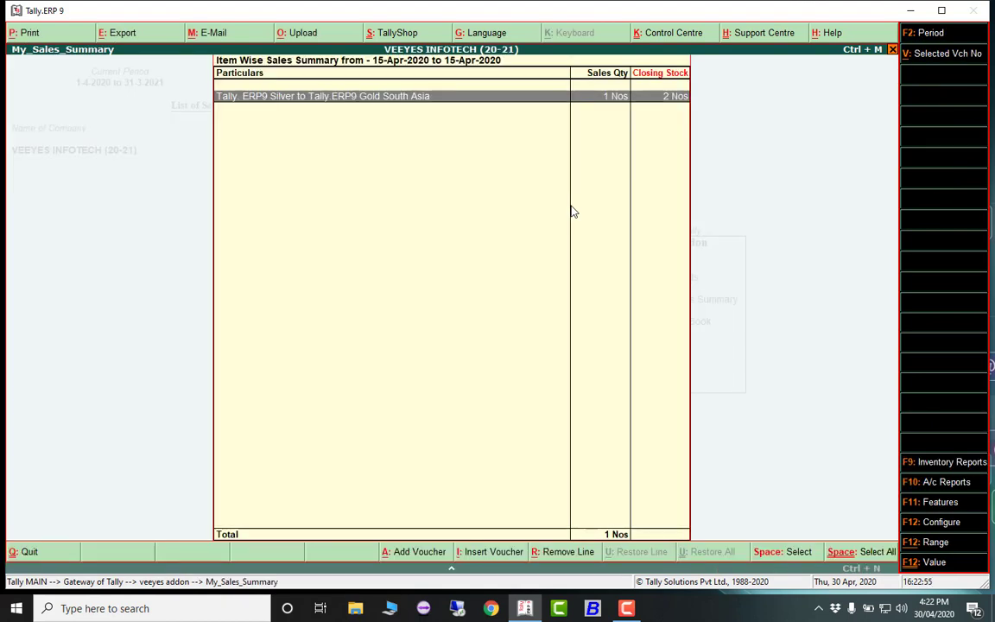
pyautogui.click(924, 37)
pyautogui.press('Return')
pyautogui.press('Return')
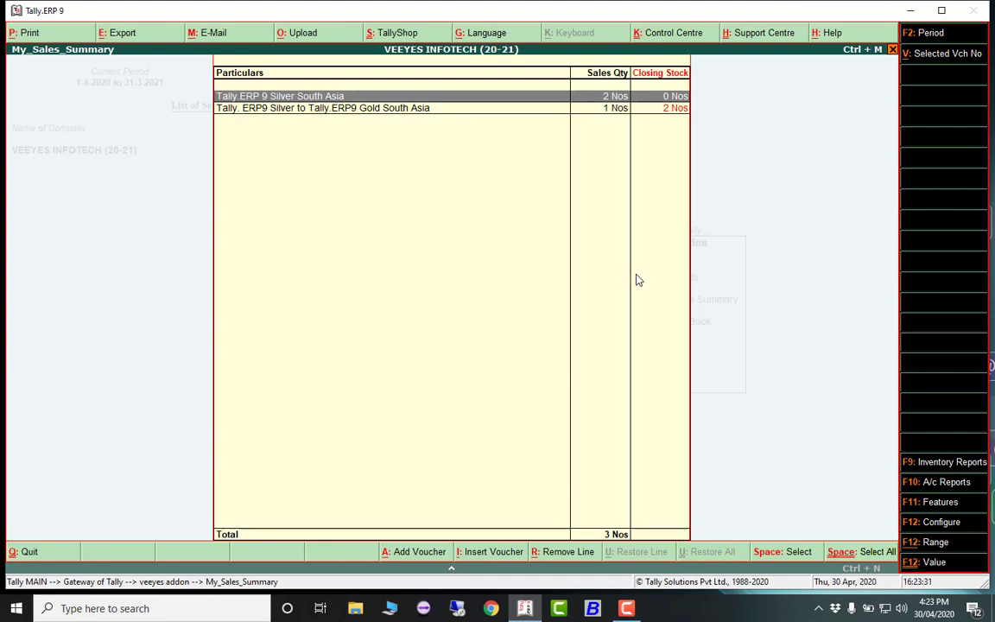
# Step: Show the Columer Day Book for 7-4-2020 to 15-4-2020 with Sales, Receipt, Payment and Purchase totals
pyautogui.press('Escape')
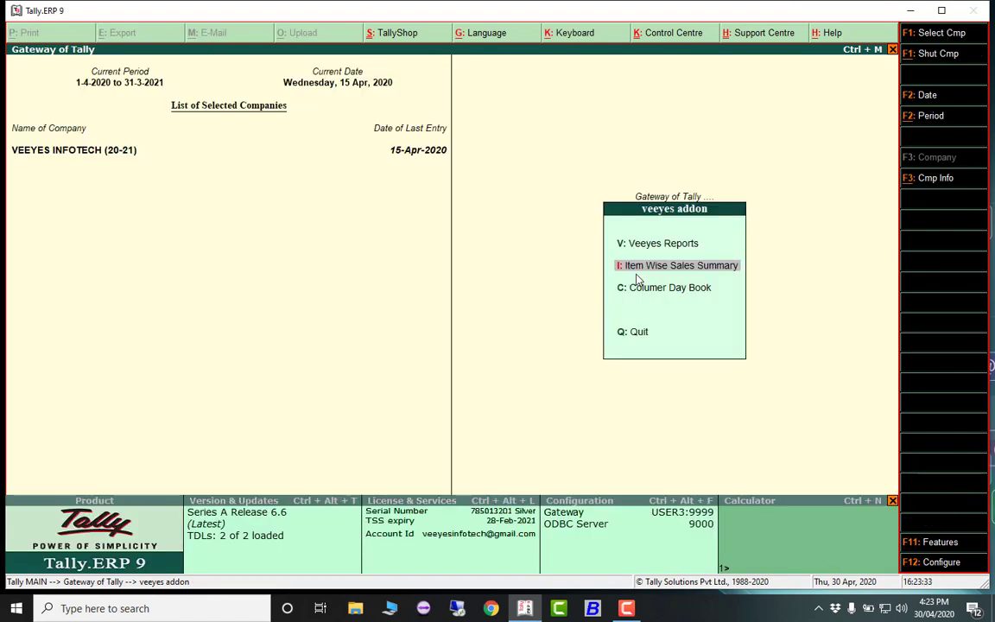
pyautogui.press('Down')
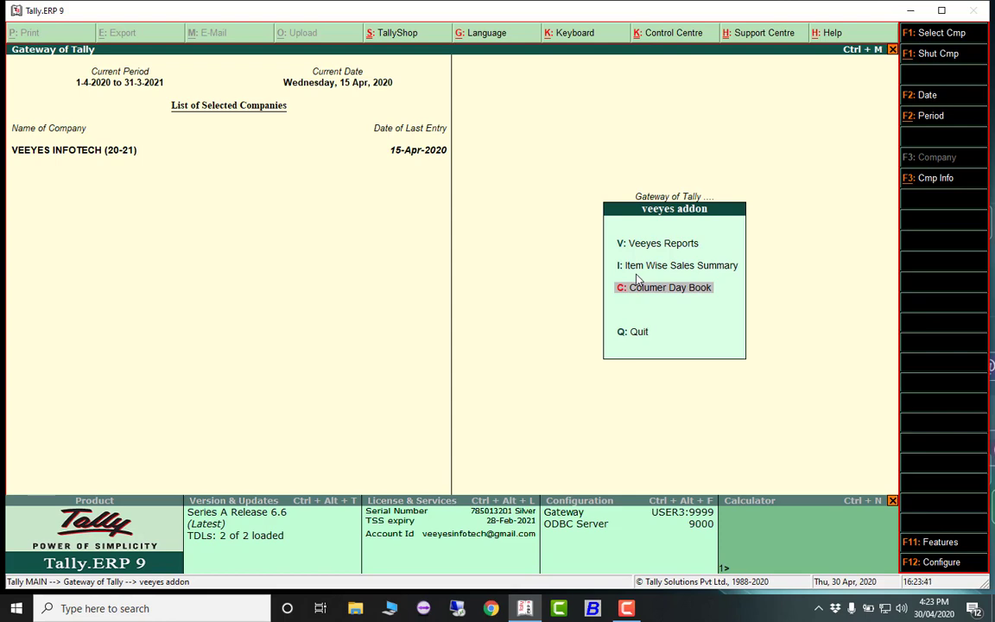
pyautogui.press('Return')
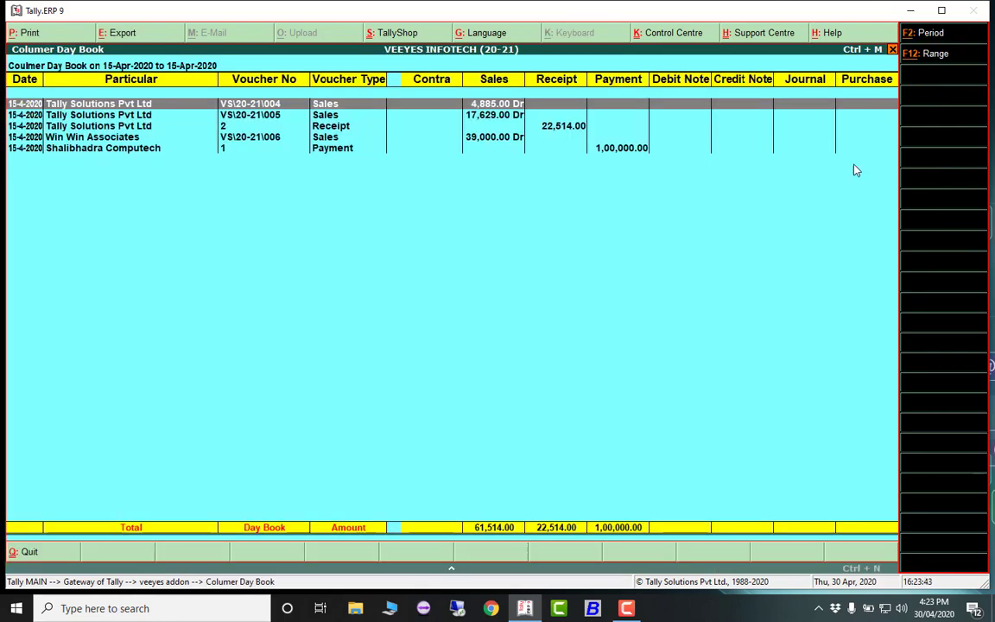
pyautogui.click(924, 36)
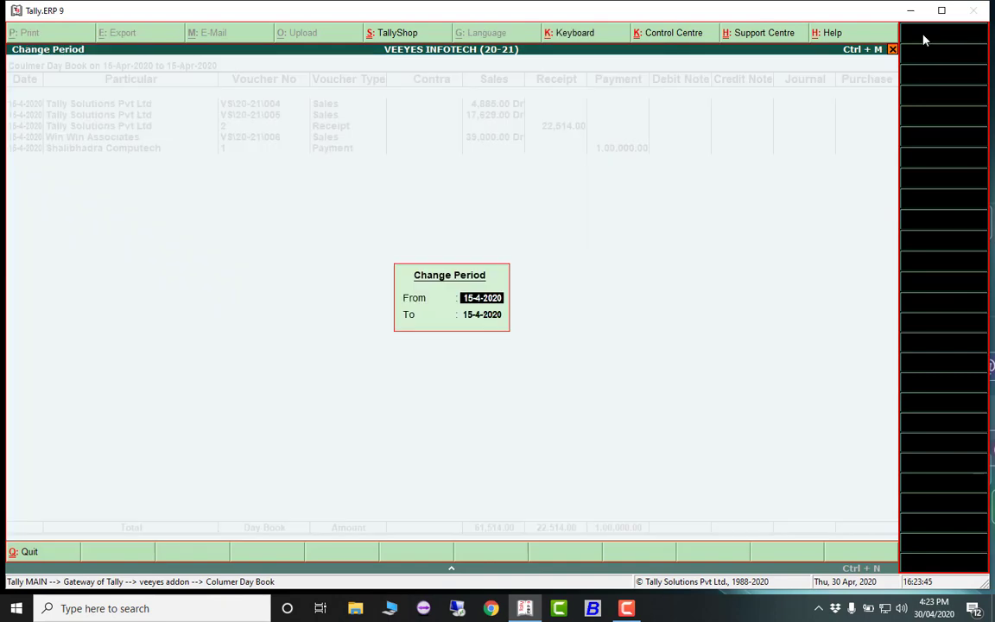
pyautogui.press('Return')
pyautogui.press('Return')
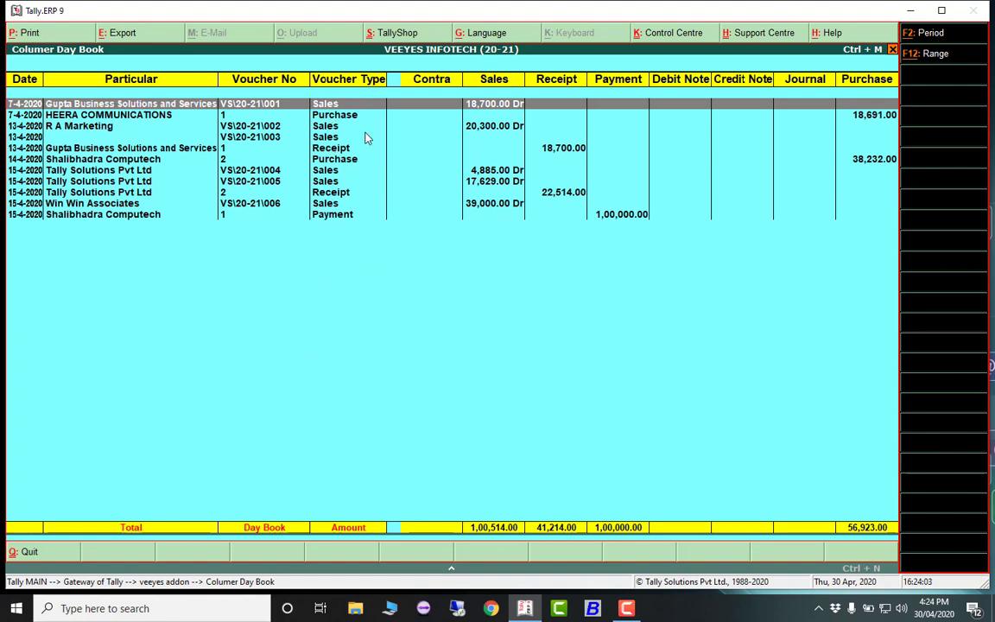
pyautogui.click(933, 55)
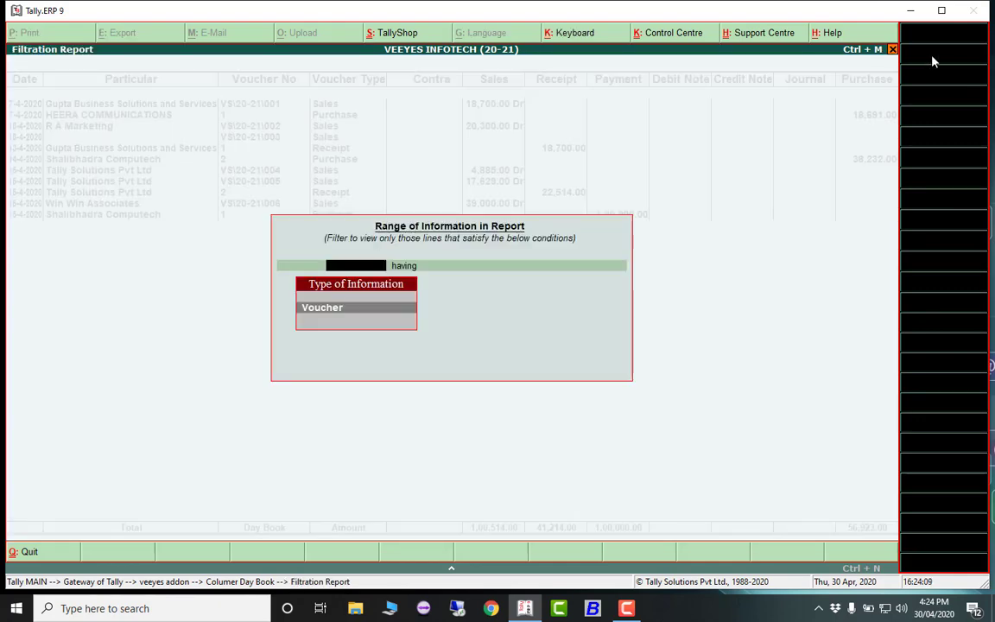
pyautogui.press('Return')
pyautogui.write('vo')
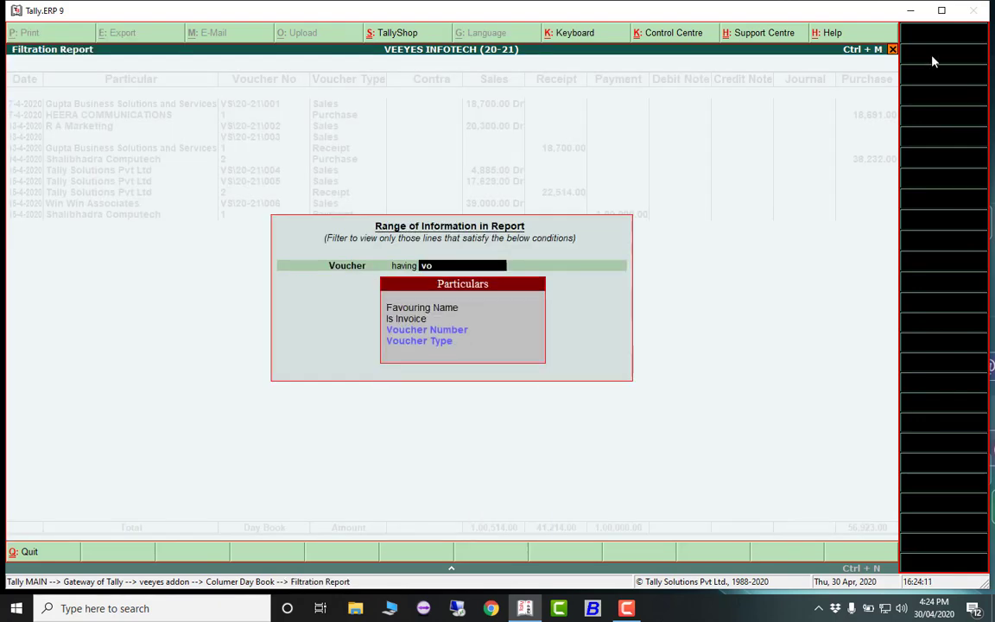
pyautogui.press('Down')
pyautogui.press('Down')
pyautogui.press('Return')
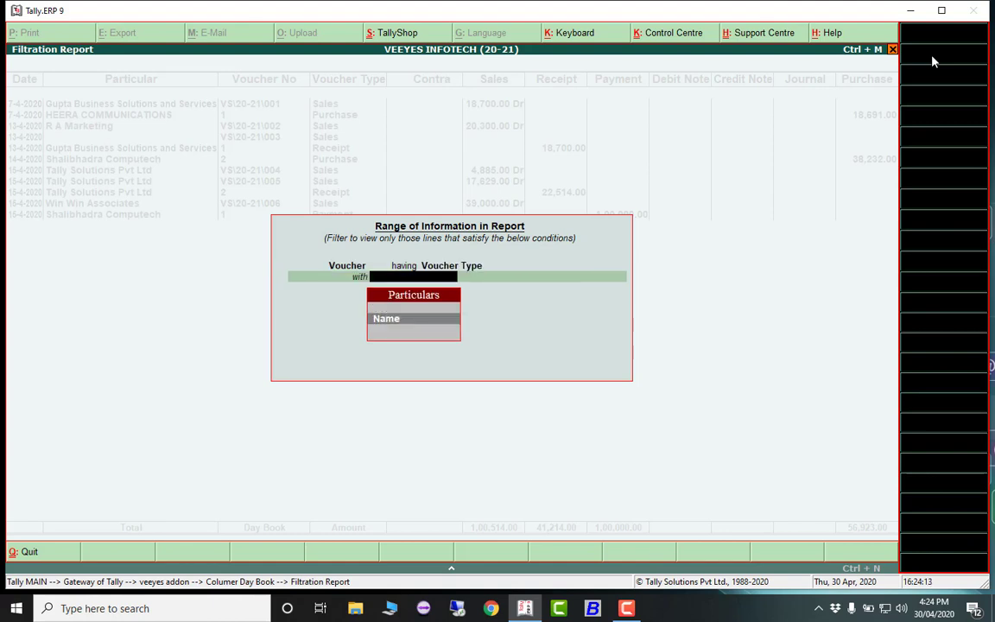
pyautogui.press('Return')
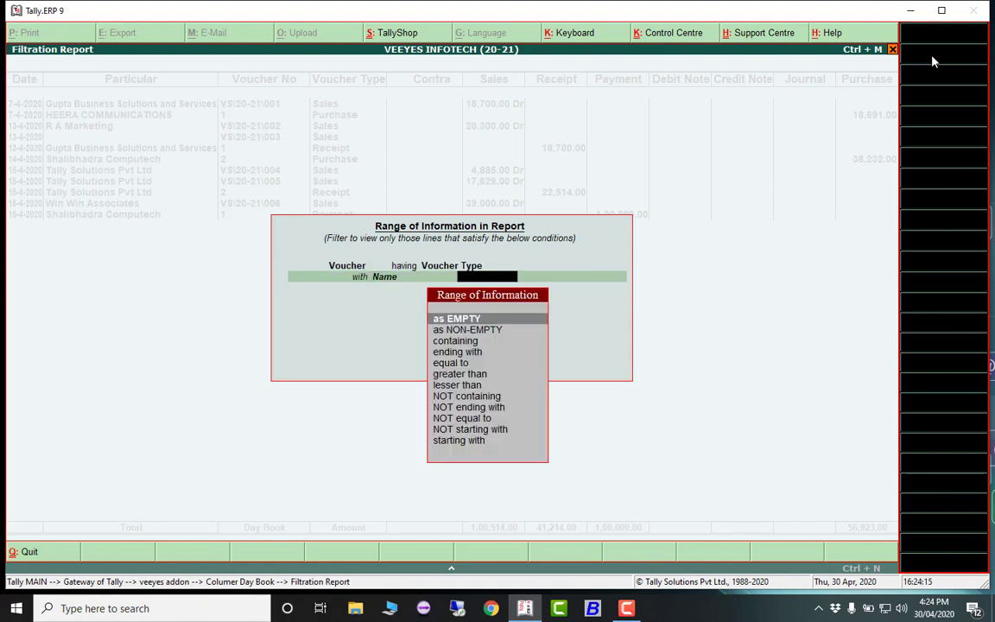
pyautogui.press('Down')
pyautogui.press('Down')
pyautogui.press('Return')
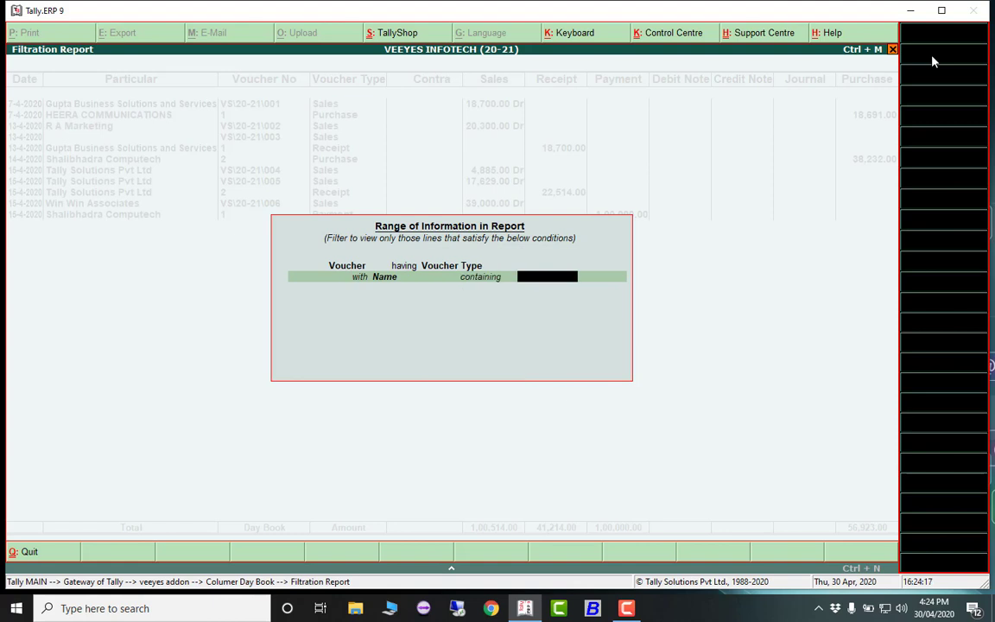
pyautogui.write('sales')
pyautogui.press('Return')
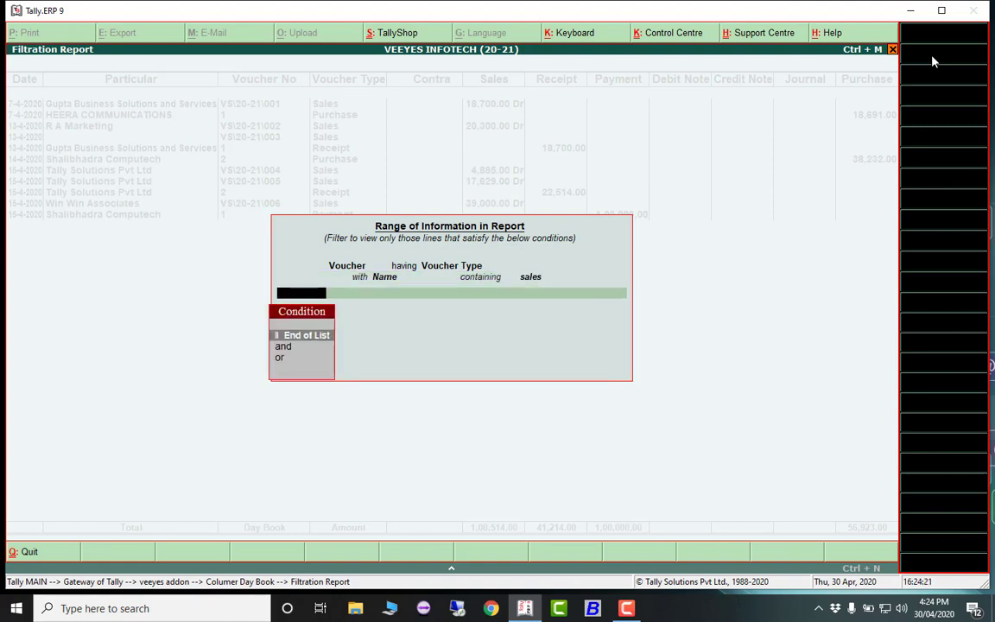
pyautogui.press('Return')
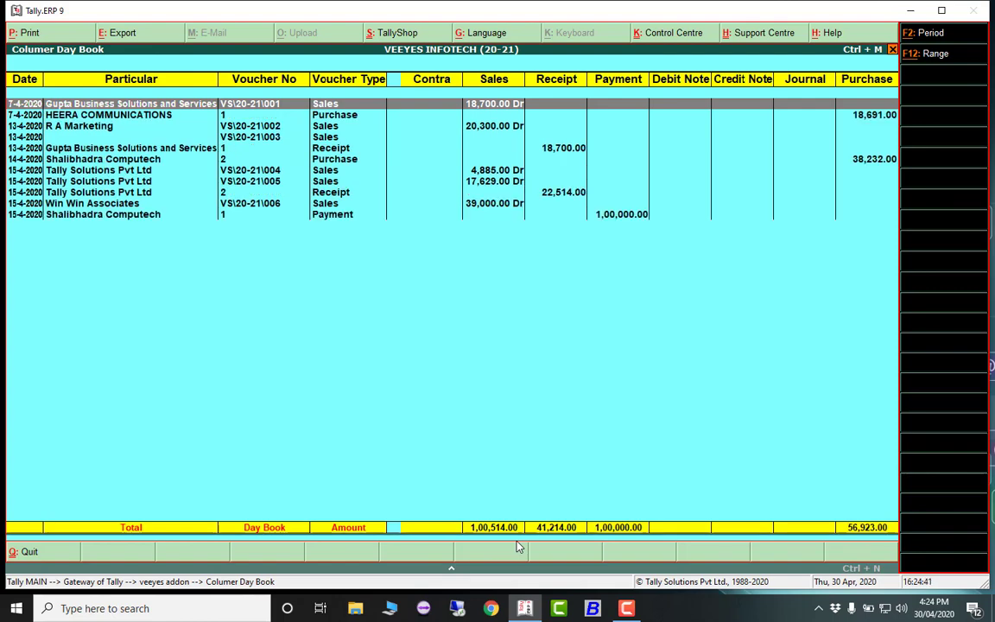
# Step: Close the day book and start a new sales voucher from Accounting Vouchers
pyautogui.press('Escape')
pyautogui.press('Escape')
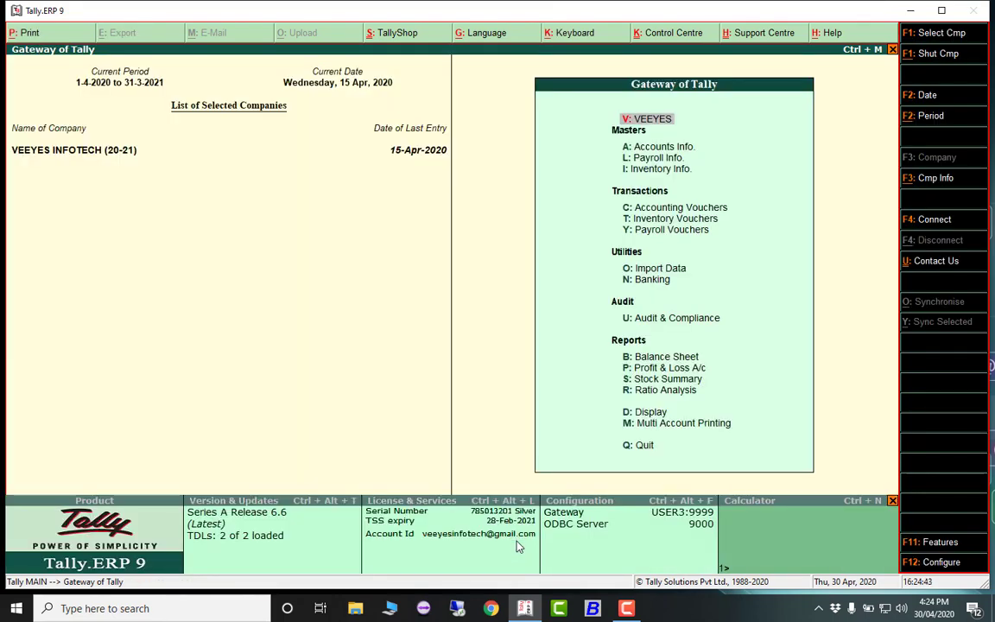
pyautogui.press('Return')
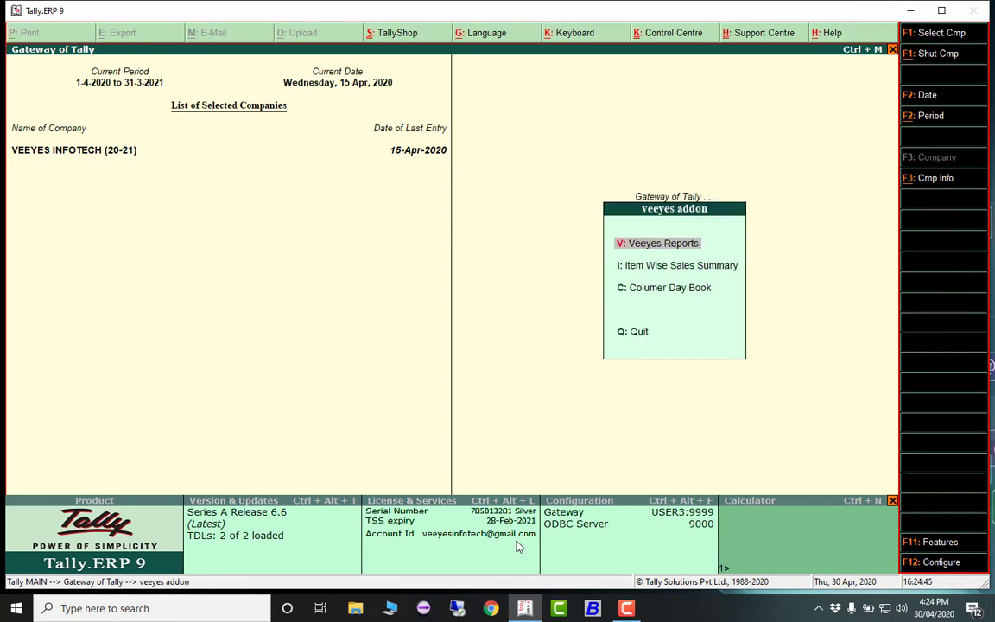
pyautogui.press('Escape')
pyautogui.press('Down')
pyautogui.press('Down')
pyautogui.press('Down')
pyautogui.press('Down')
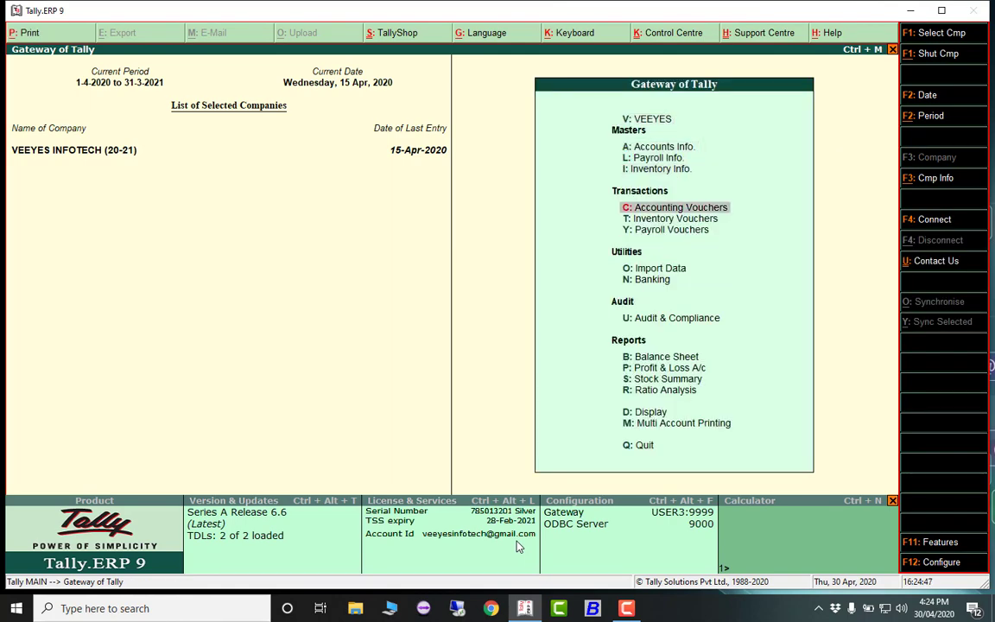
pyautogui.press('Return')
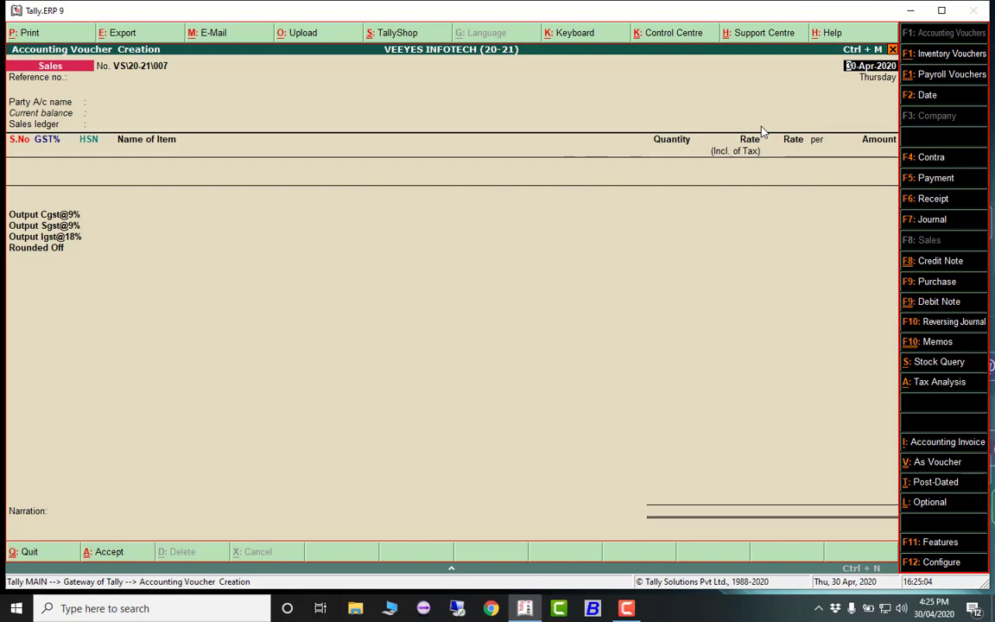
# Step: Enter party, Gst Sales ledger and item 1000GB Seagate HDD on the auto-dated voucher, then discard it unsaved
pyautogui.press('Return')
pyautogui.press('Return')
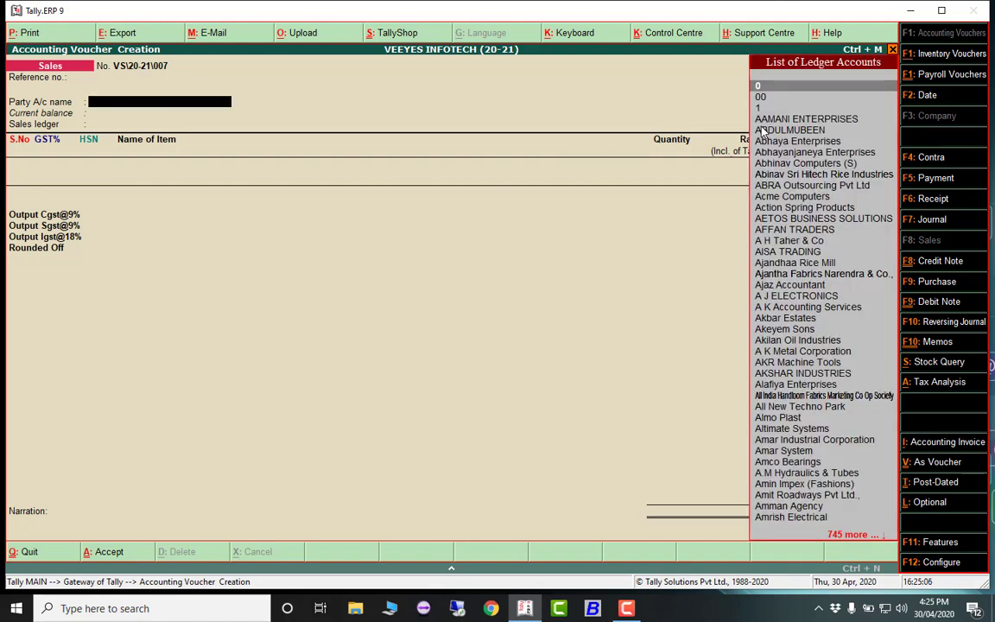
pyautogui.press('Down')
pyautogui.press('Down')
pyautogui.press('Down')
pyautogui.press('Down')
pyautogui.press('Down')
pyautogui.press('Return')
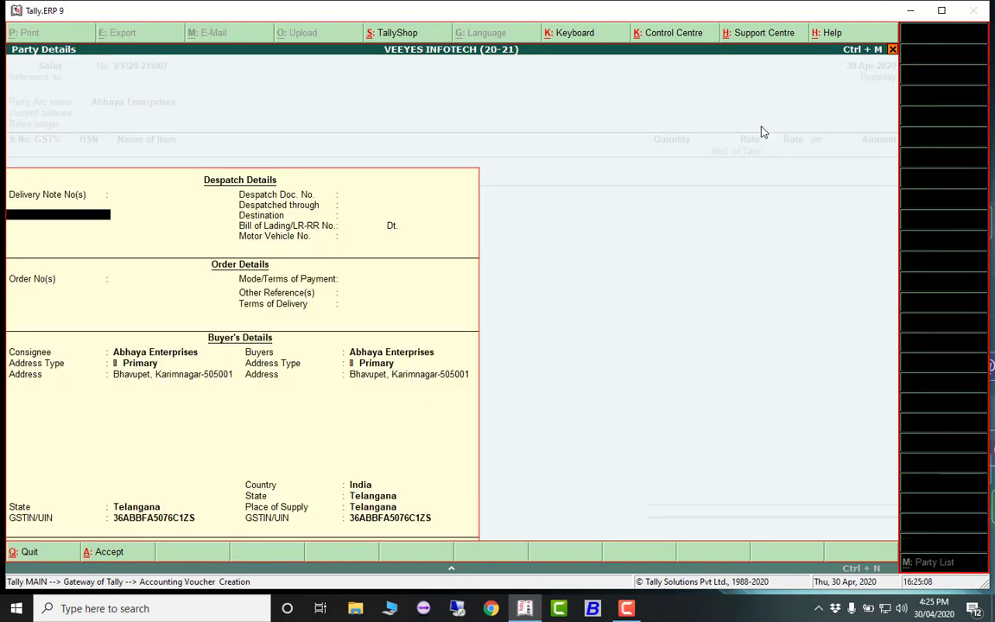
pyautogui.hotkey('ctrl', 'a')
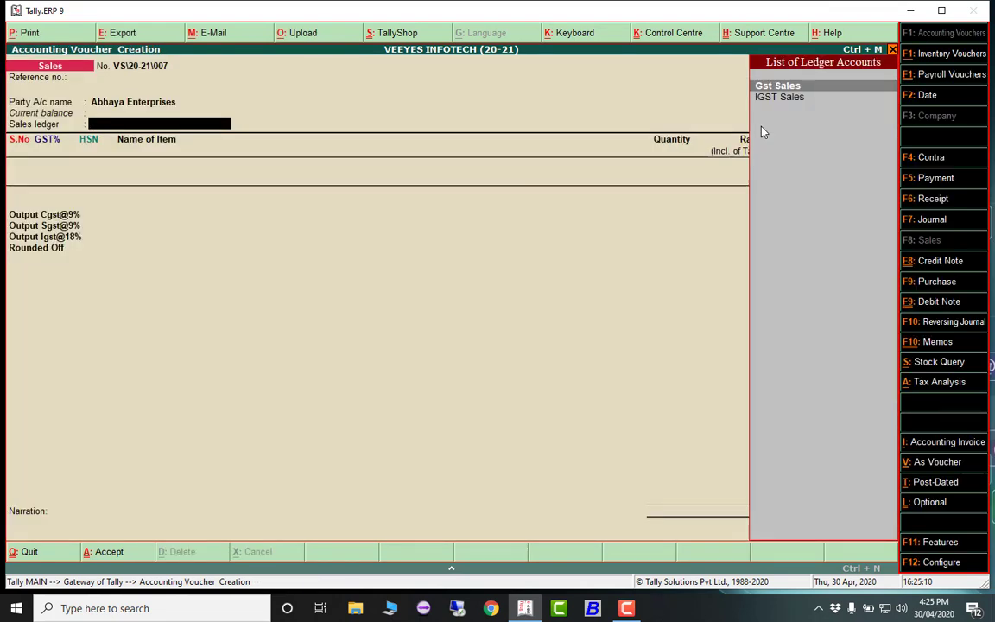
pyautogui.press('Return')
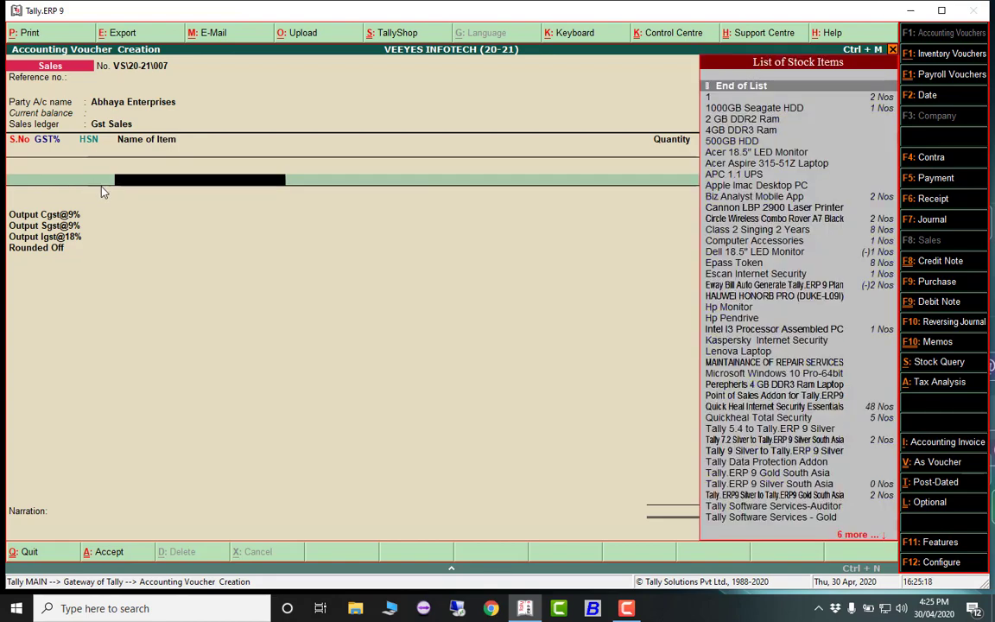
pyautogui.press('Return')
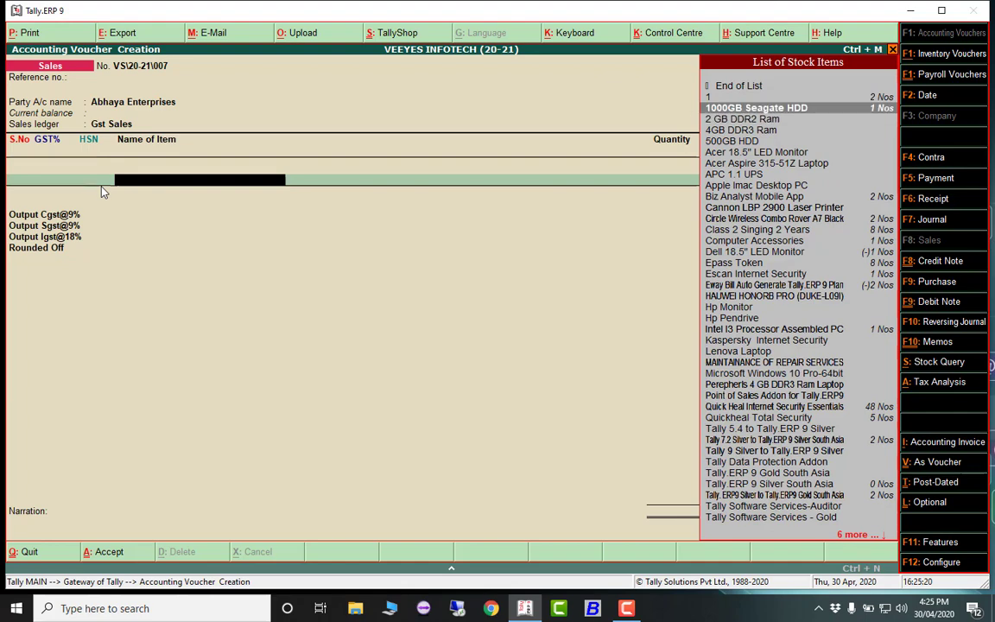
pyautogui.press('Return')
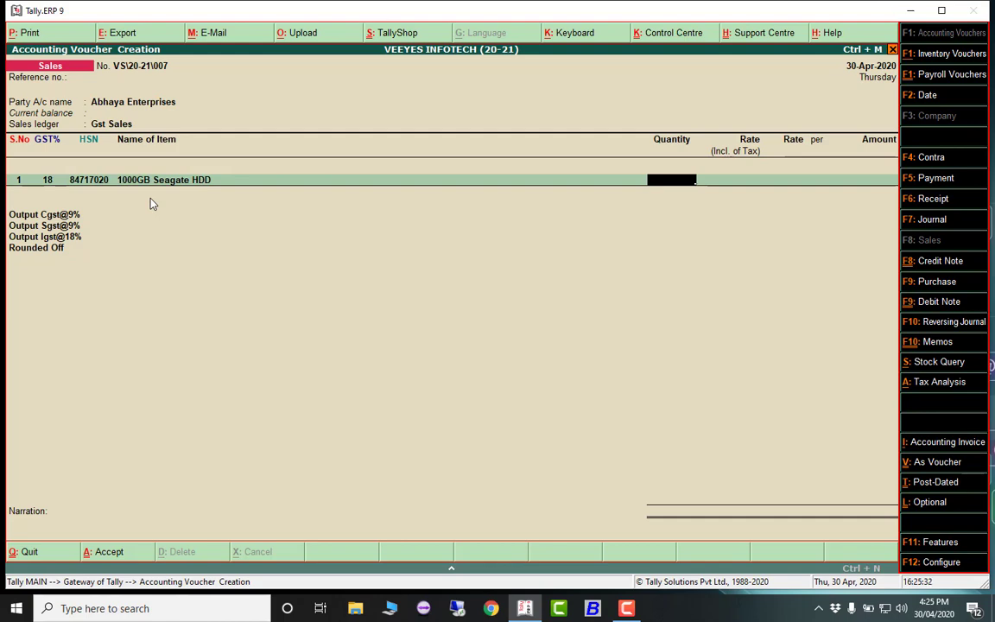
pyautogui.press('Escape')
pyautogui.press('Return')
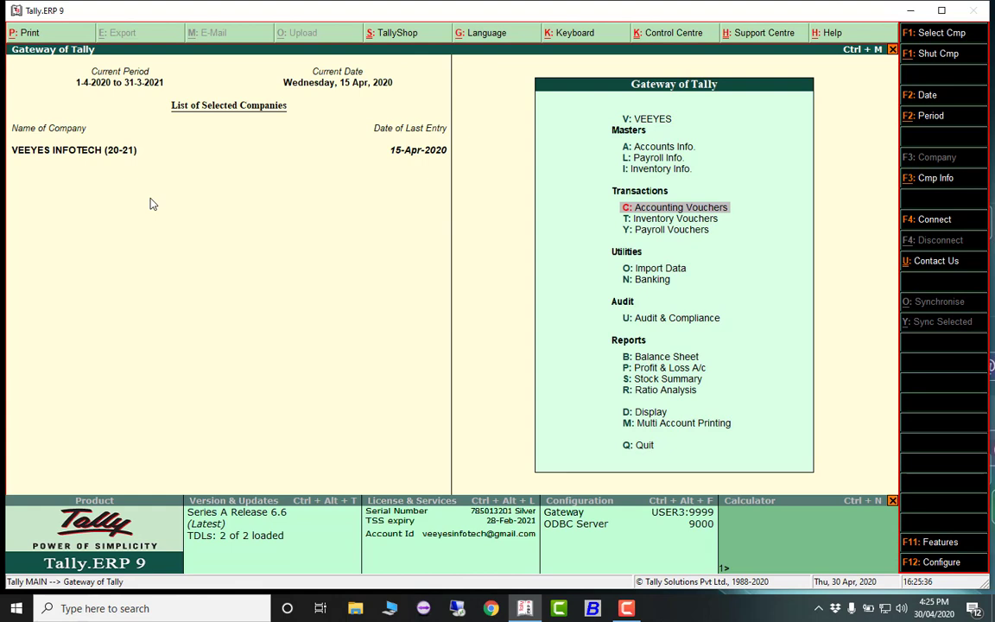
pyautogui.press('Up')
pyautogui.press('Up')
pyautogui.press('Up')
pyautogui.press('Up')
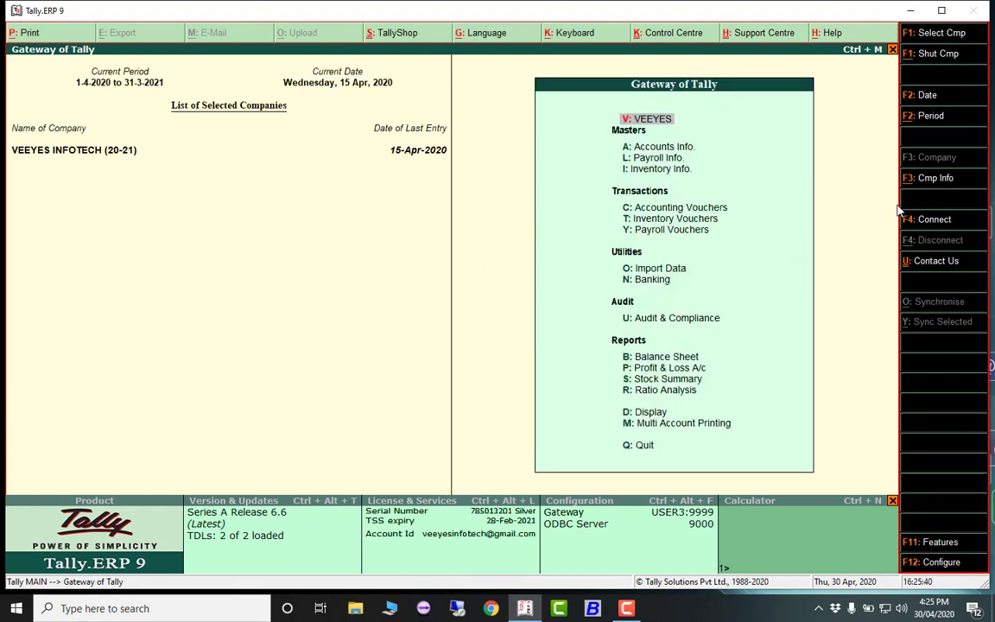
pyautogui.click(933, 262)
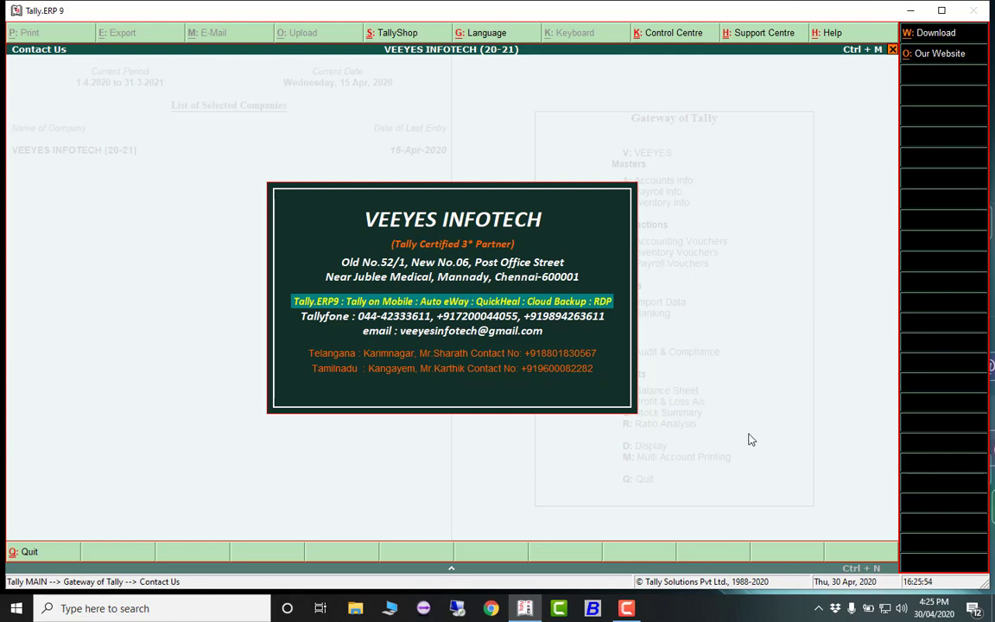
pyautogui.press('Escape')
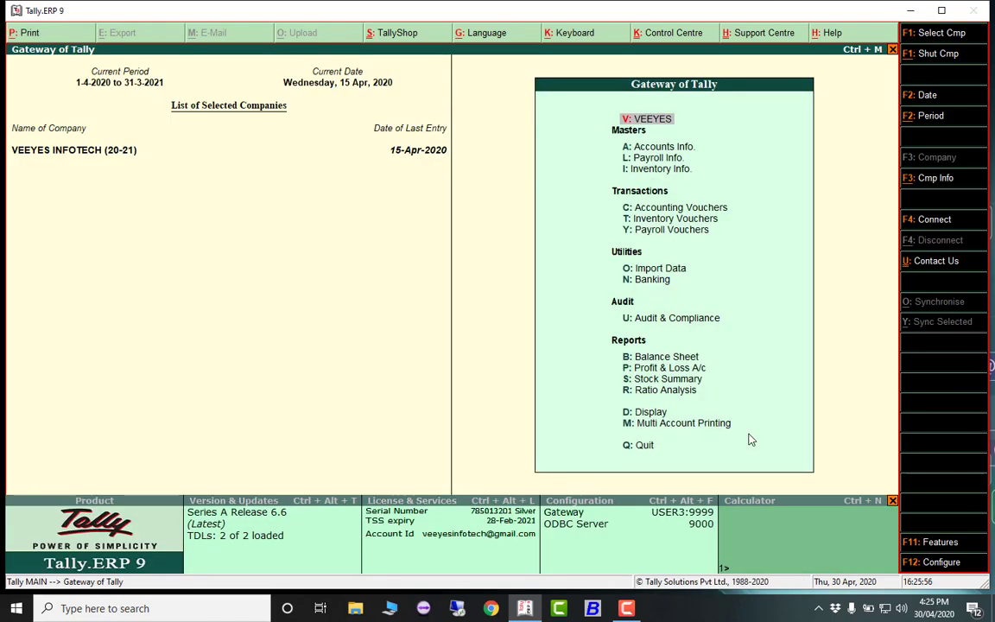